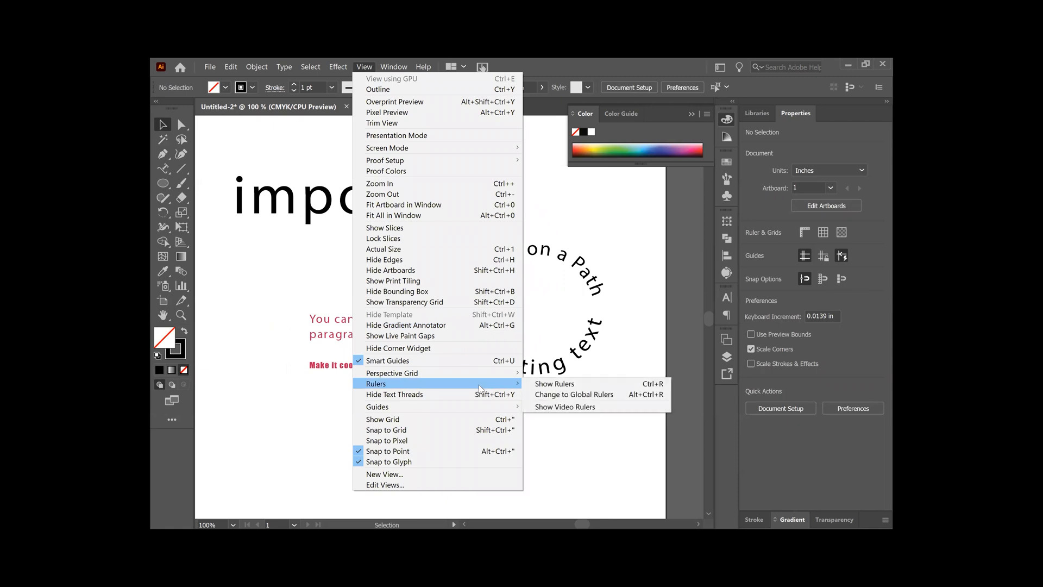
# - Show the rulers around the artboard, with the page reduced to 50 % so its full width is in view
pyautogui.click(542, 388)
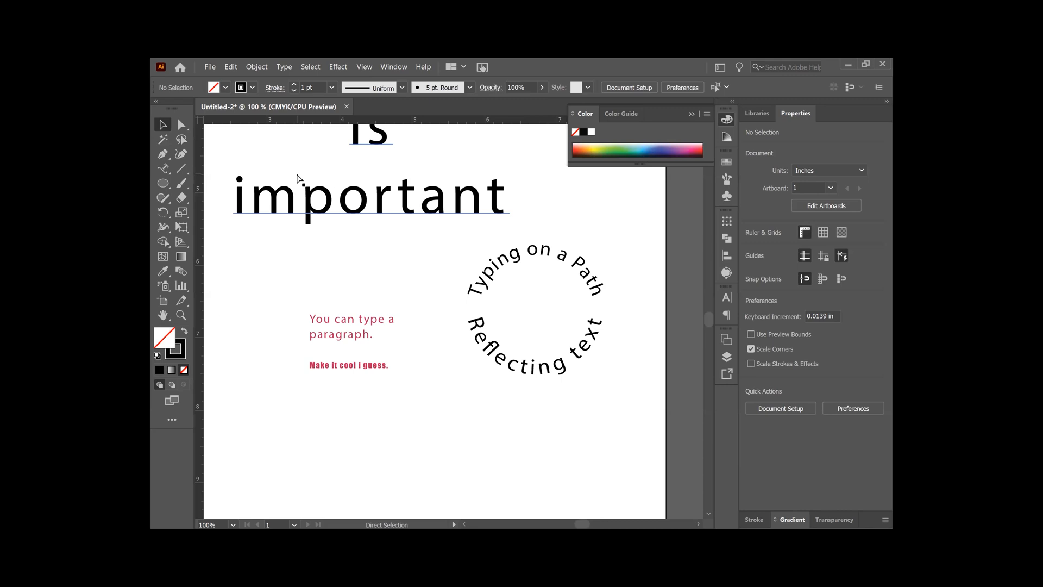
pyautogui.hotkey('ctrl', '-')
pyautogui.hotkey('ctrl', '-')
pyautogui.moveTo(296, 167); pyautogui.dragTo(342, 238)
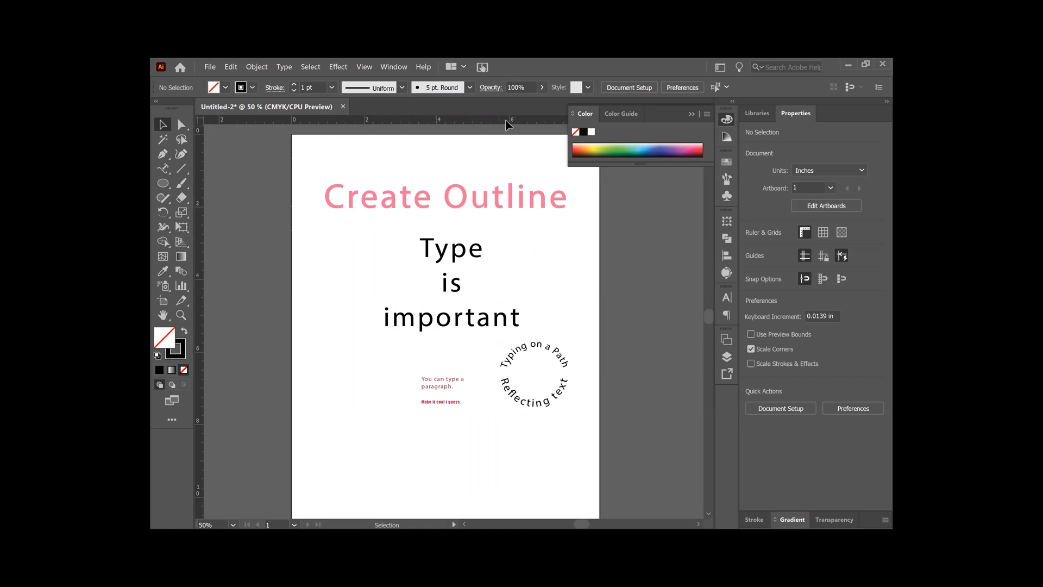
# - Place two horizontal guides across the circular text, one at about 6.42 in and the other at about 6.72 in
pyautogui.moveTo(518, 119); pyautogui.dragTo(520, 160)
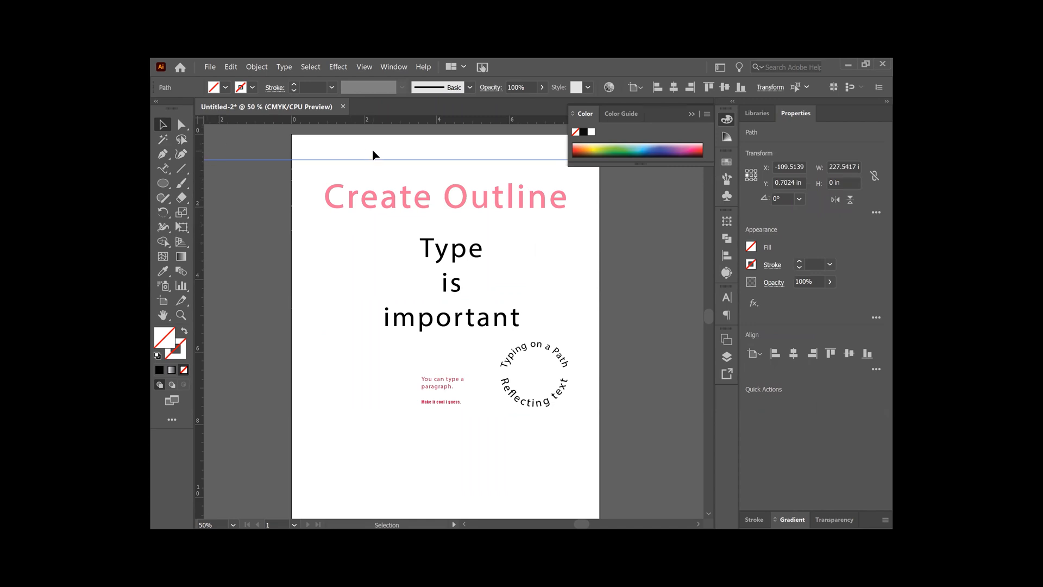
pyautogui.moveTo(377, 163); pyautogui.dragTo(527, 373)
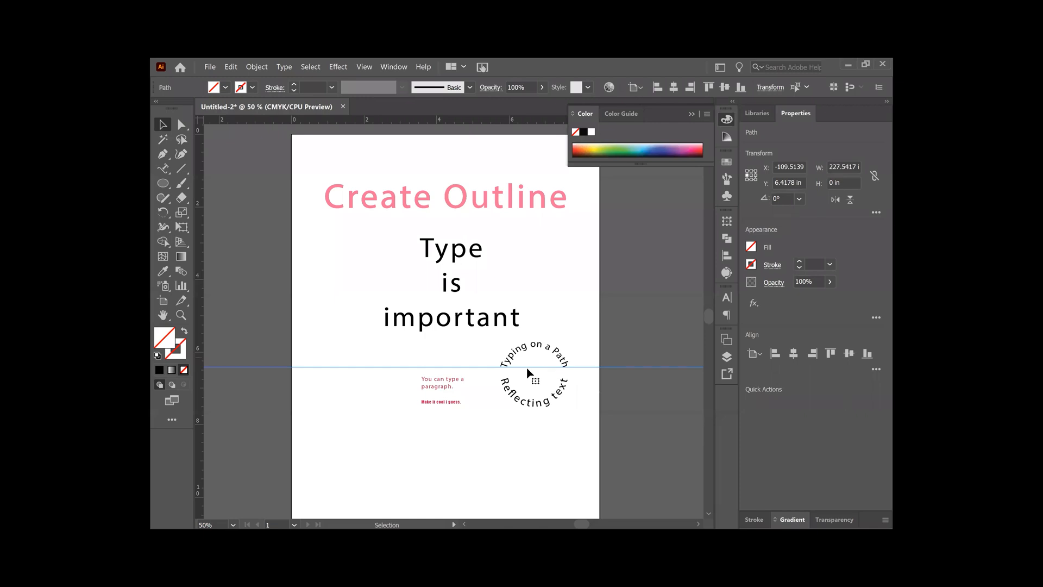
pyautogui.hotkey('ctrl', '=')
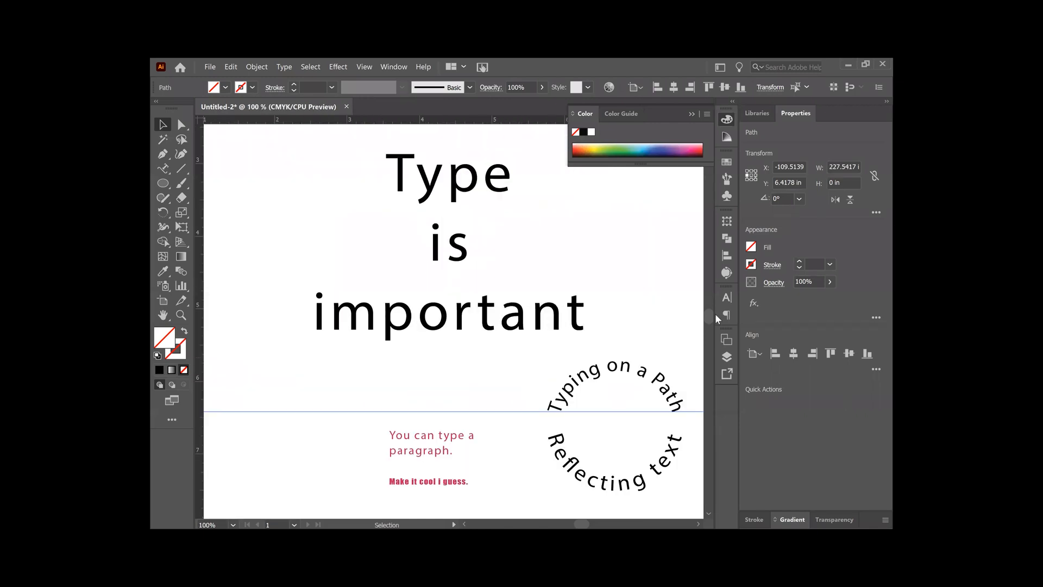
pyautogui.moveTo(621, 293); pyautogui.dragTo(489, 202)
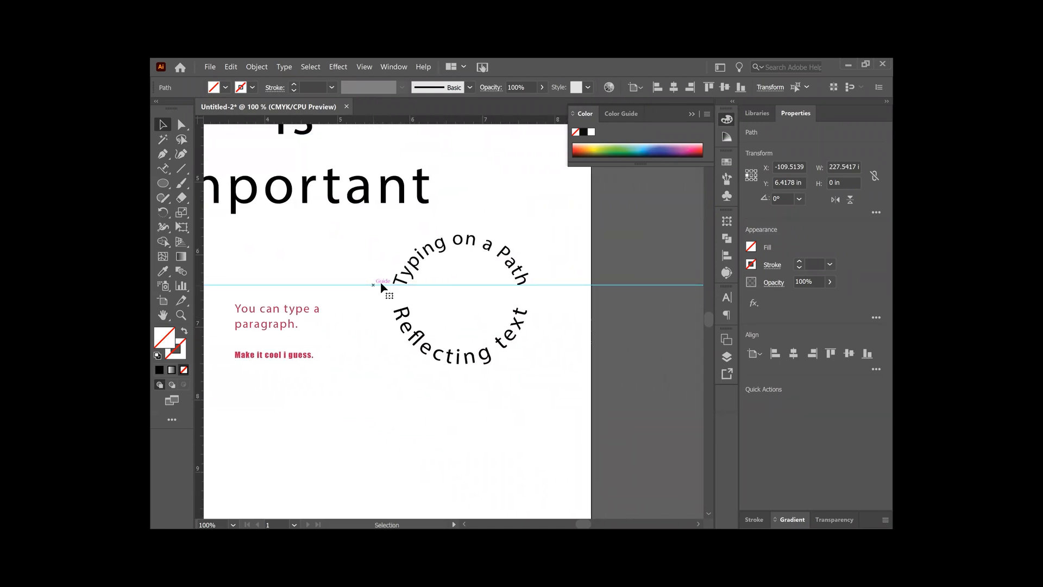
pyautogui.moveTo(506, 120); pyautogui.dragTo(502, 307)
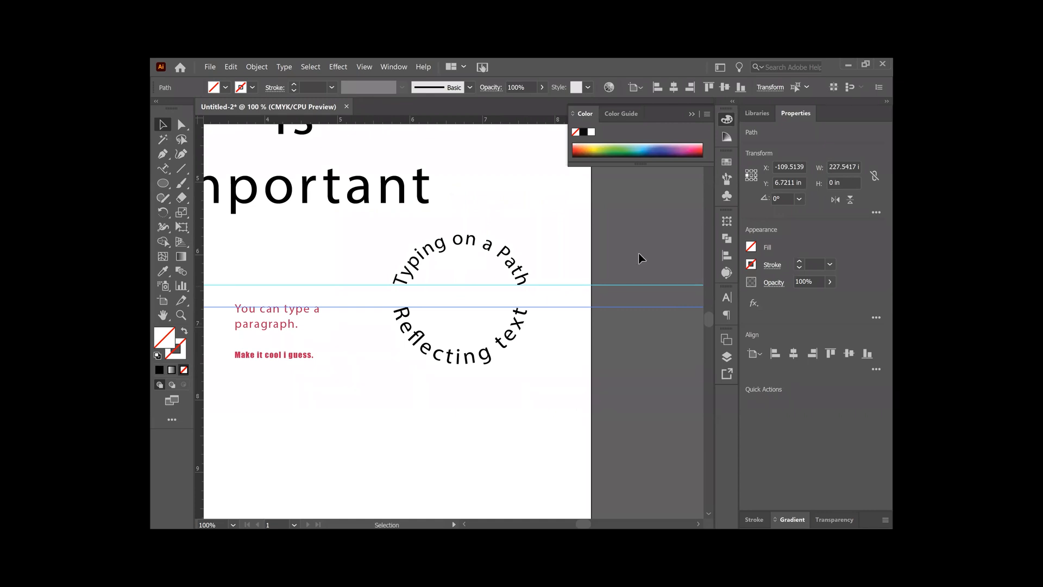
# - Select both horizontal guides together and delete them
pyautogui.hotkey('ctrl', '-')
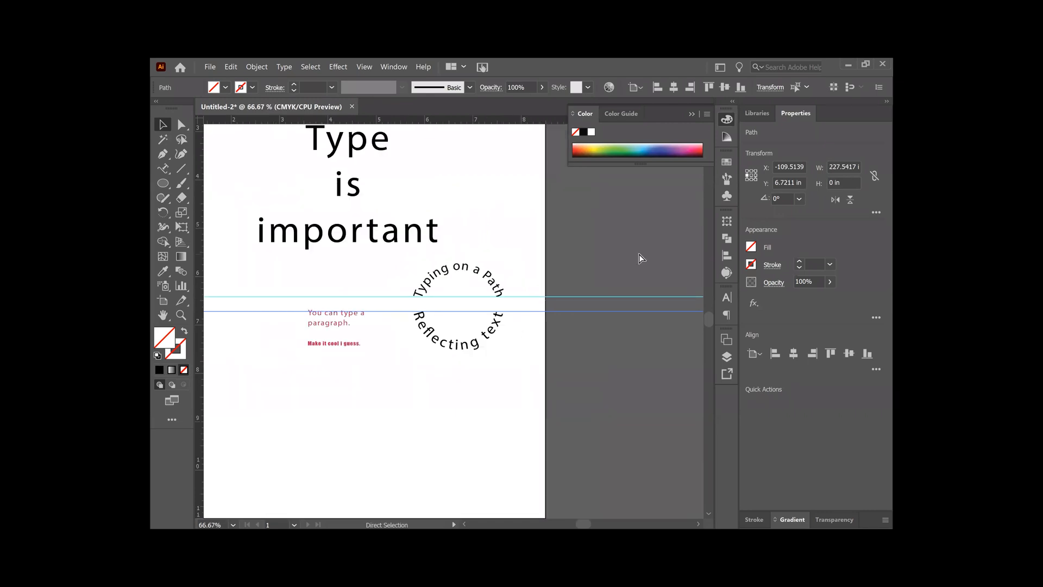
pyautogui.hotkey('ctrl', '-')
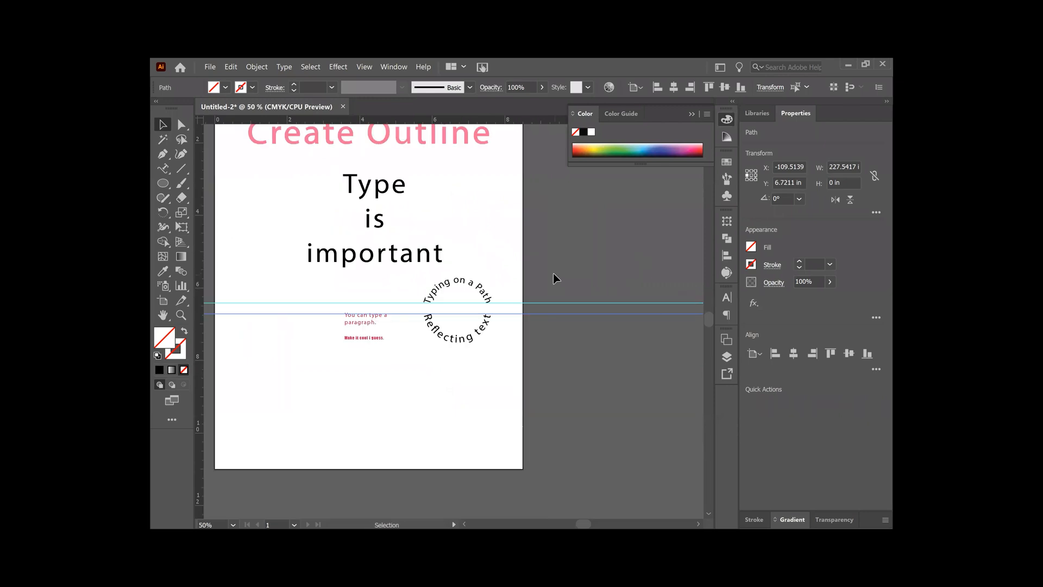
pyautogui.moveTo(546, 278); pyautogui.dragTo(605, 360)
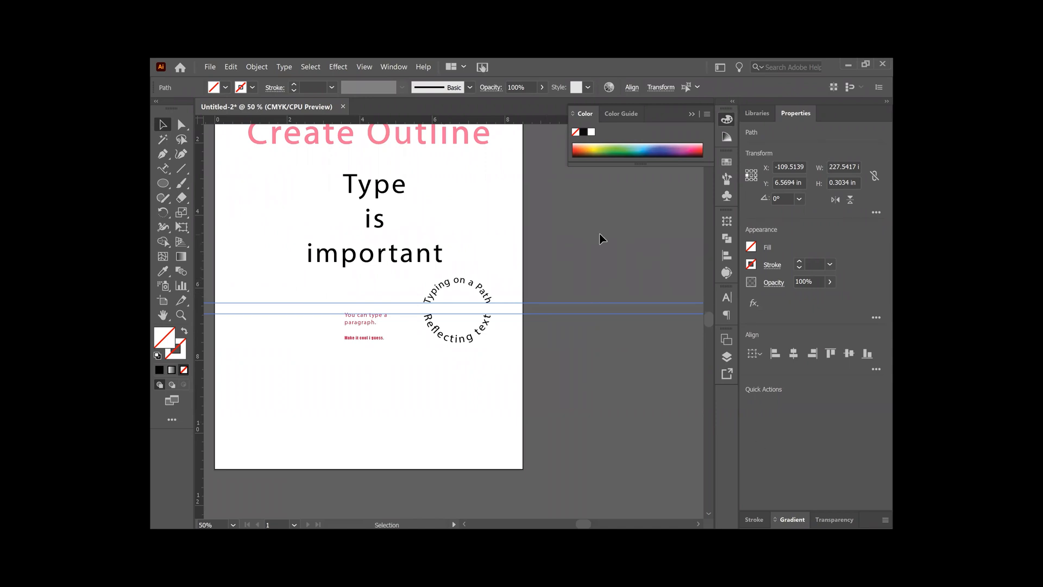
pyautogui.press('a')
pyautogui.press('v')
pyautogui.click(602, 239)
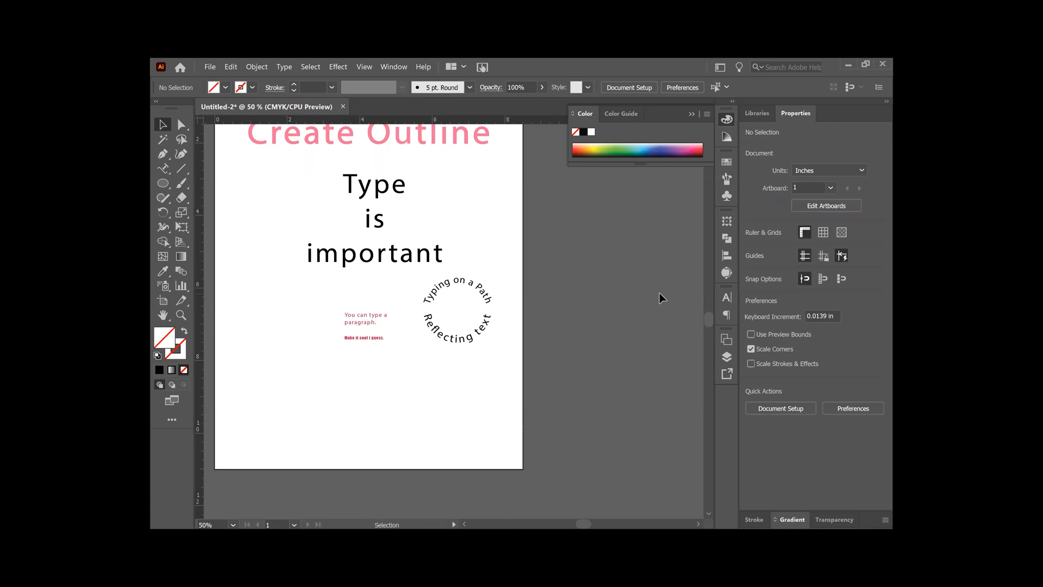
# - Add a new line of point text reading "fx on type" below the small red paragraph
pyautogui.press('space')
pyautogui.moveTo(598, 319); pyautogui.dragTo(640, 342)
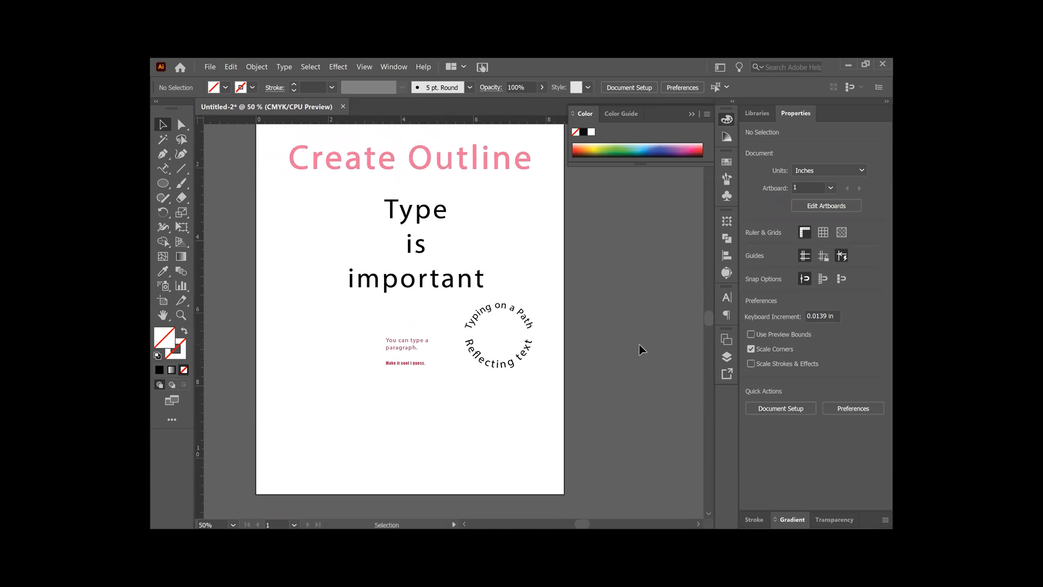
pyautogui.press('space')
pyautogui.moveTo(580, 356); pyautogui.dragTo(611, 356)
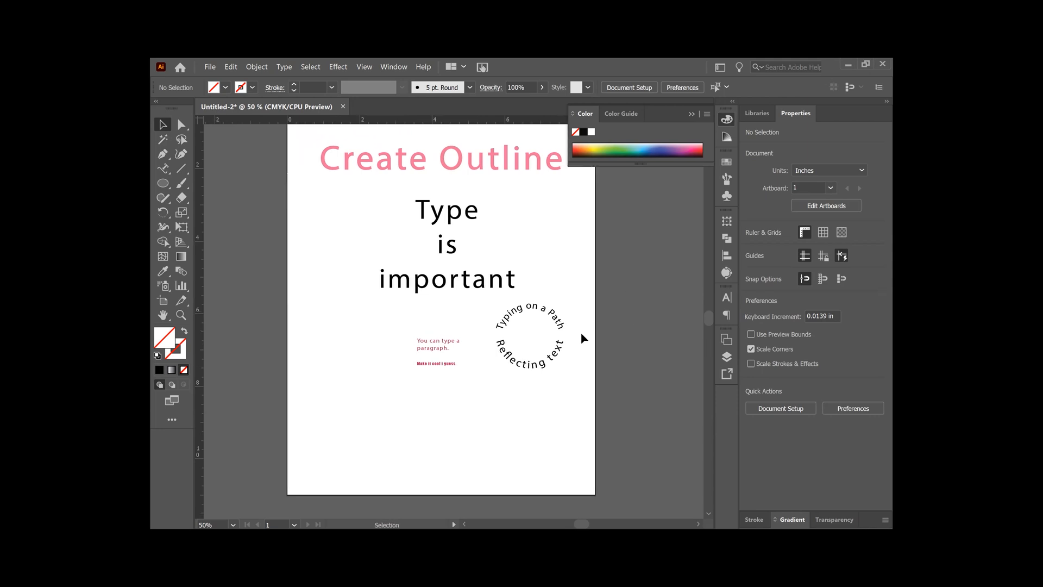
pyautogui.click(161, 171)
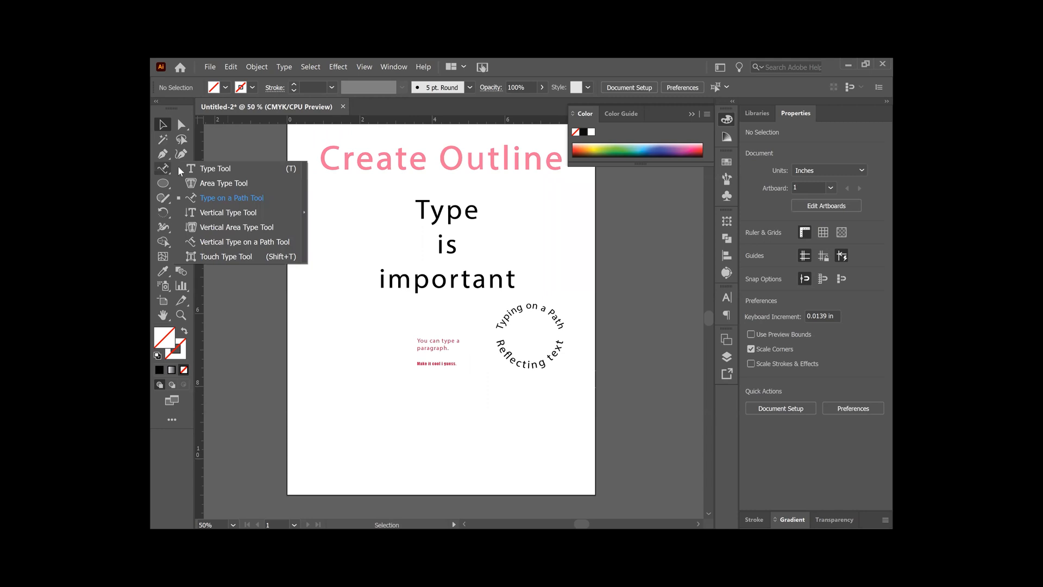
pyautogui.click(210, 167)
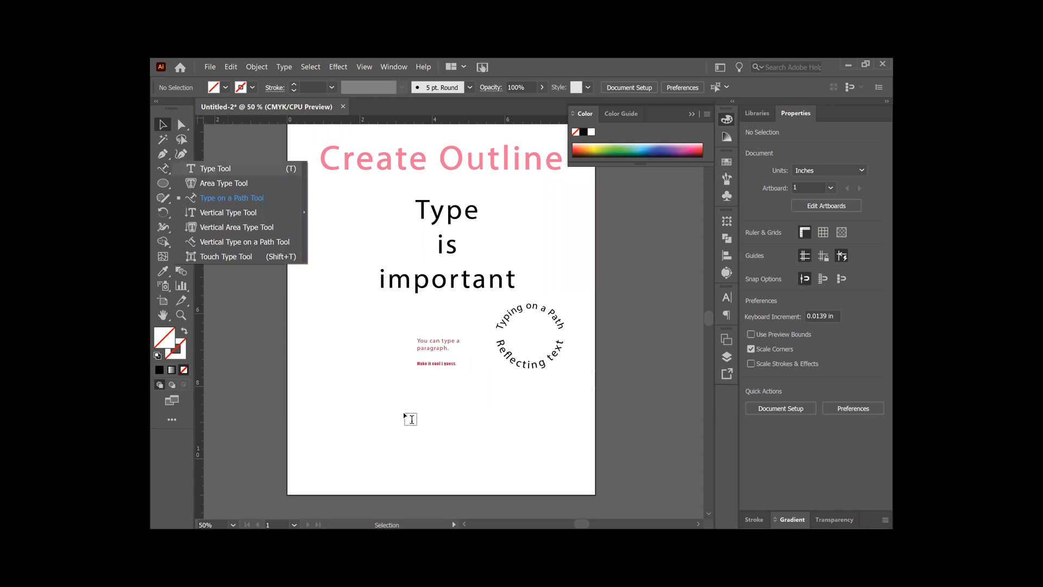
pyautogui.click(366, 399)
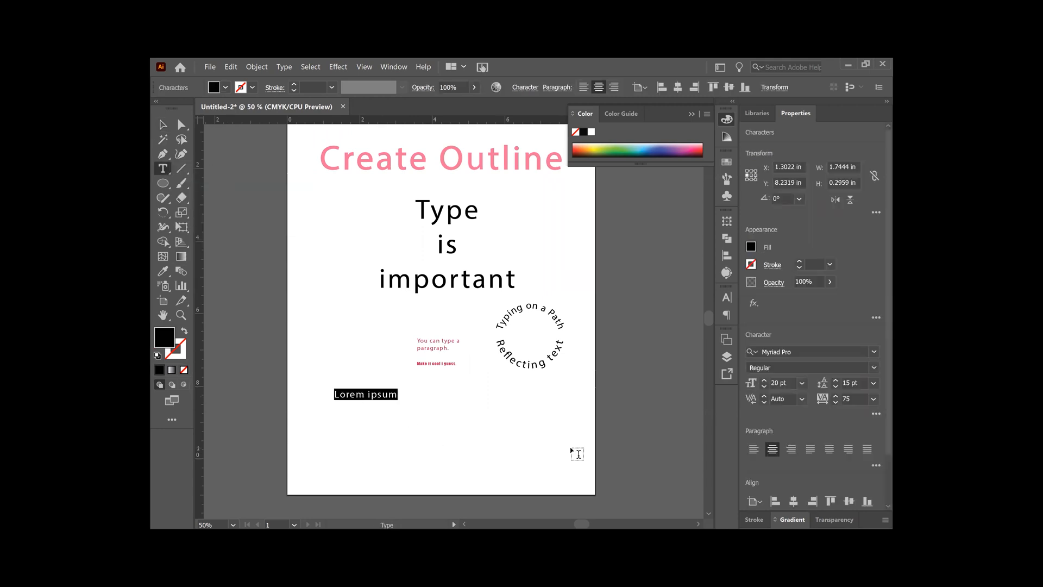
pyautogui.write('fx')
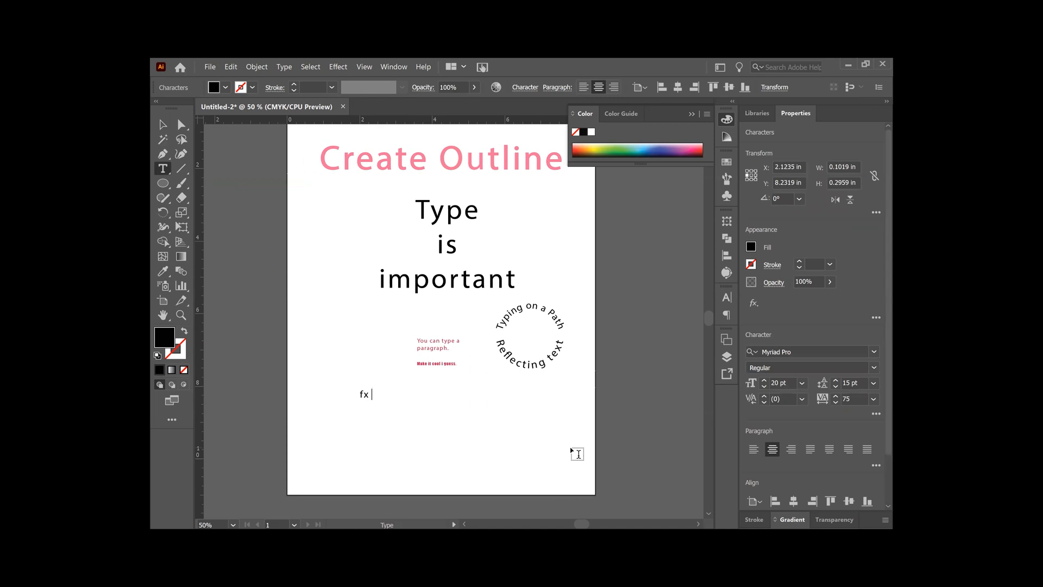
pyautogui.write(' on type')
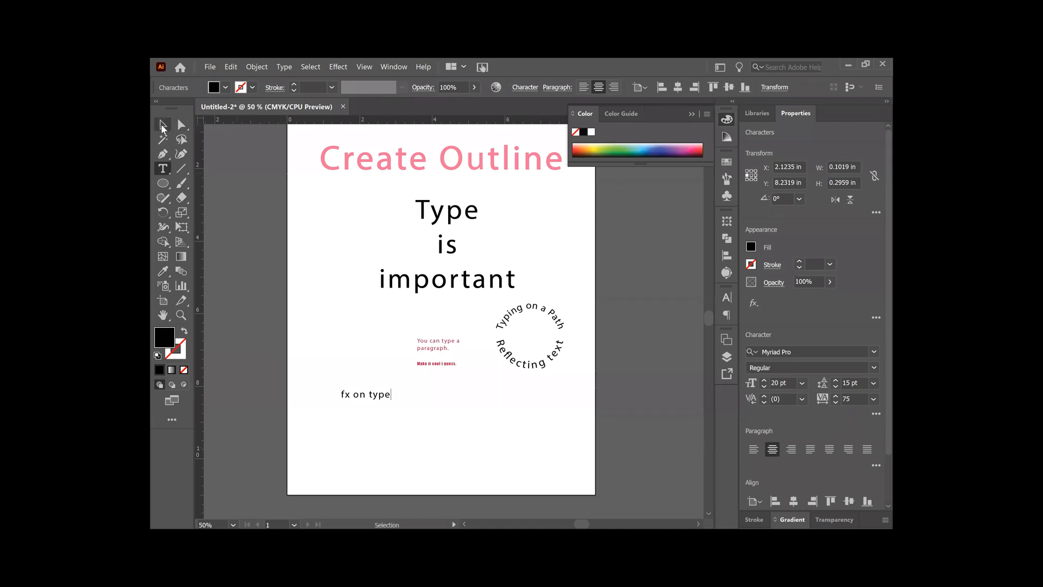
# - Scale the "fx on type" text up to about 59 pt and position it just below the red paragraph
pyautogui.click(162, 128)
pyautogui.moveTo(391, 390); pyautogui.dragTo(490, 347)
pyautogui.moveTo(449, 391); pyautogui.dragTo(437, 388)
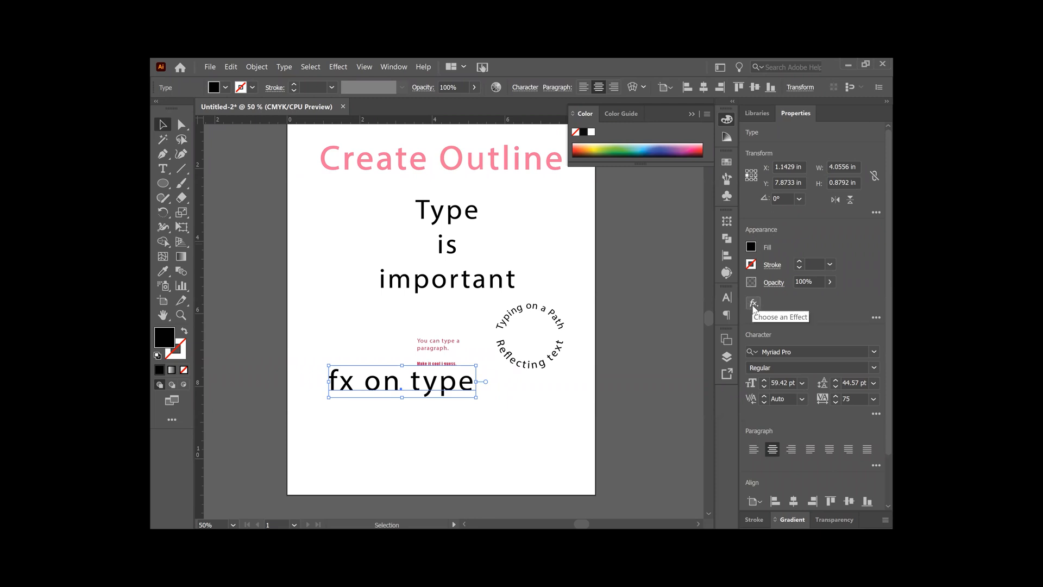
# - Apply the Illustrator Stylize effect Drop Shadow to the "fx on type" text, keeping its settings clear of the artwork
pyautogui.click(754, 304)
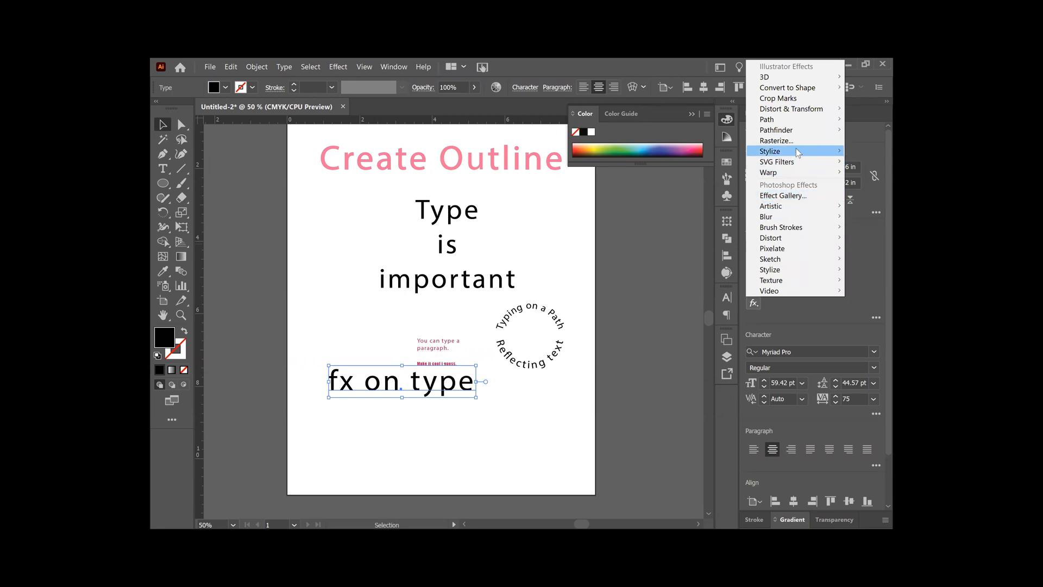
pyautogui.moveTo(798, 152)
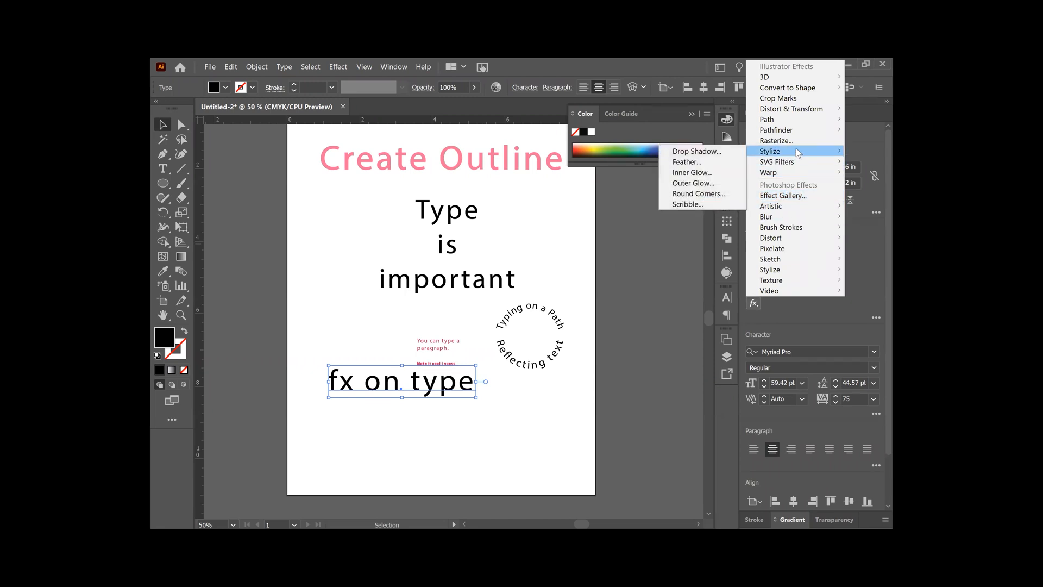
pyautogui.click(716, 153)
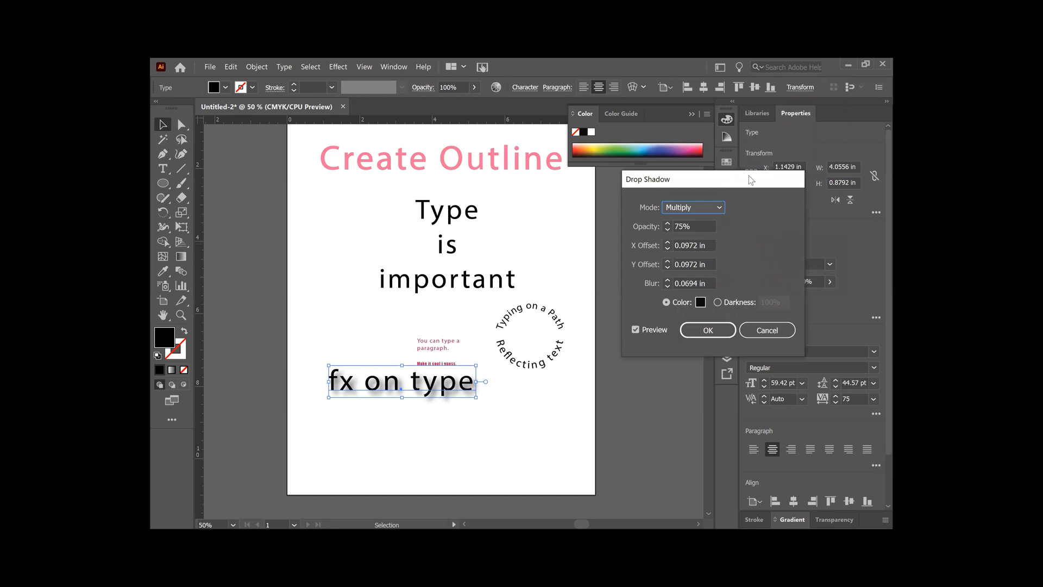
pyautogui.moveTo(751, 179); pyautogui.dragTo(724, 170)
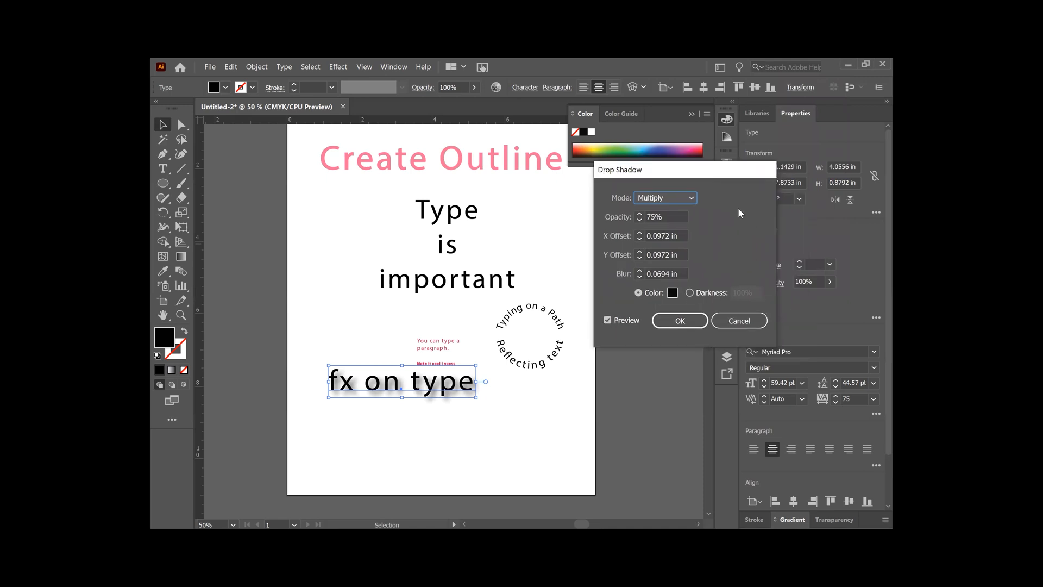
# - Set the drop shadow's opacity to 100%
pyautogui.click(638, 222)
pyautogui.click(639, 221)
pyautogui.click(639, 221)
pyautogui.click(639, 221)
pyautogui.click(639, 220)
pyautogui.click(639, 221)
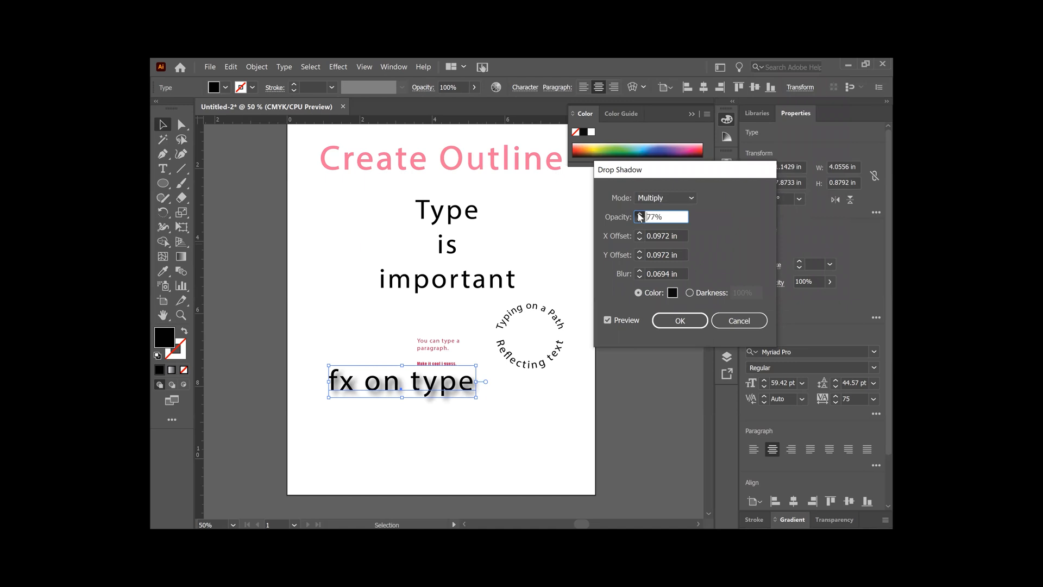
pyautogui.click(639, 213)
pyautogui.click(639, 214)
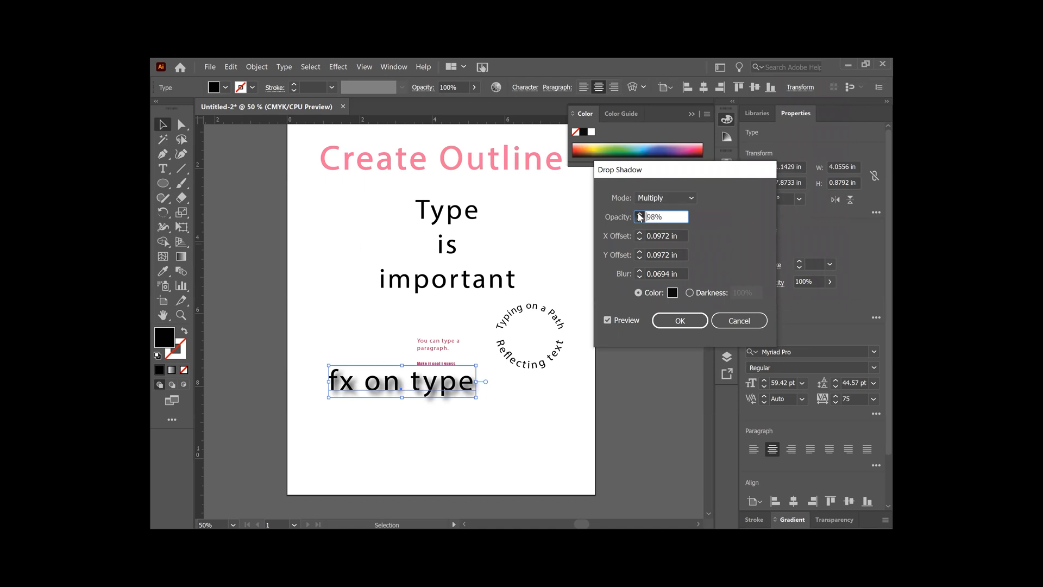
# - Try negative and positive X offsets for the drop shadow, then set the X offset to 0 in
pyautogui.click(639, 240)
pyautogui.click(639, 239)
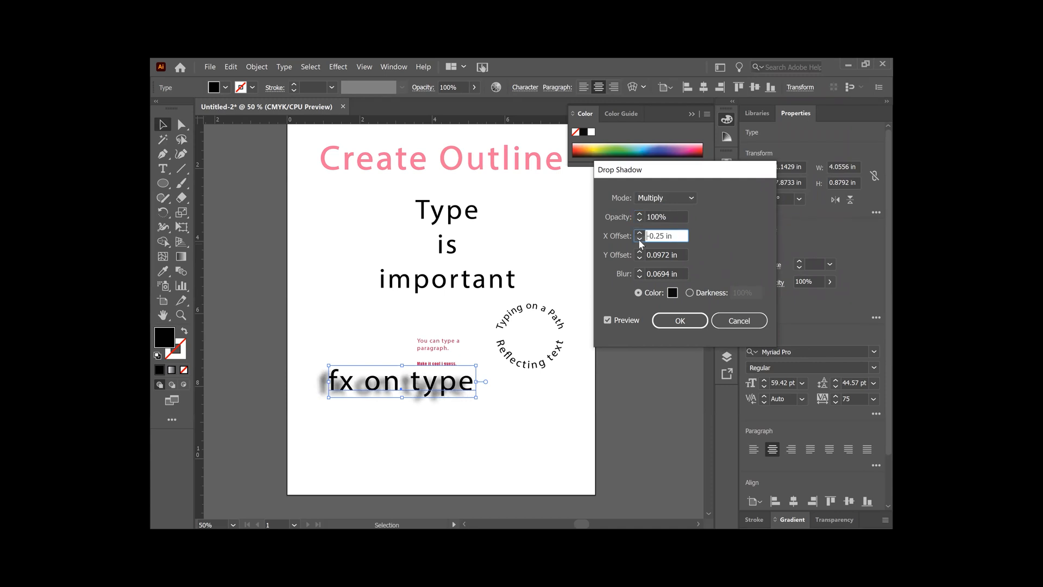
pyautogui.click(639, 233)
pyautogui.click(639, 233)
pyautogui.click(639, 233)
pyautogui.click(639, 233)
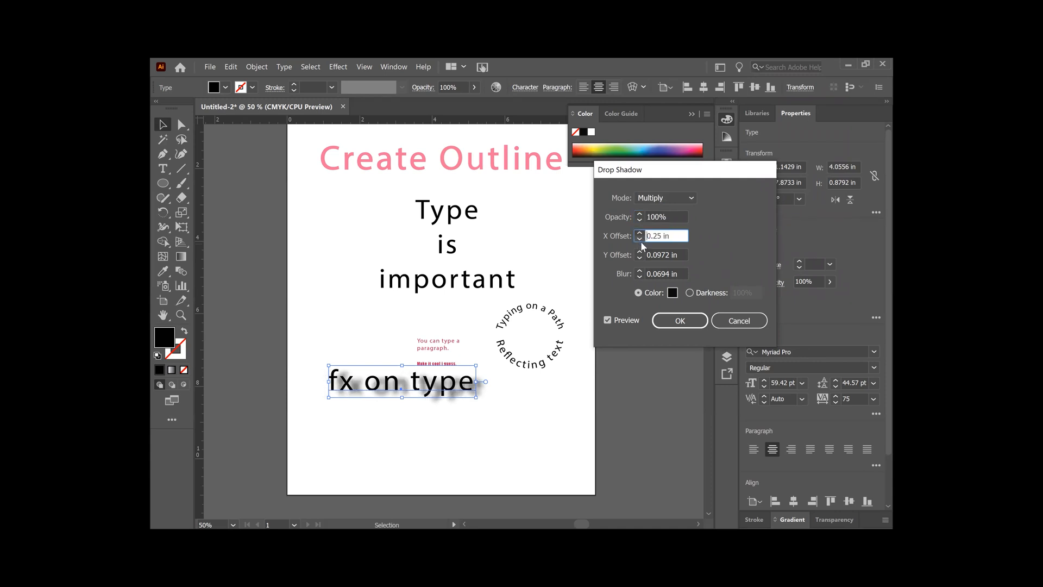
pyautogui.click(639, 238)
pyautogui.click(639, 238)
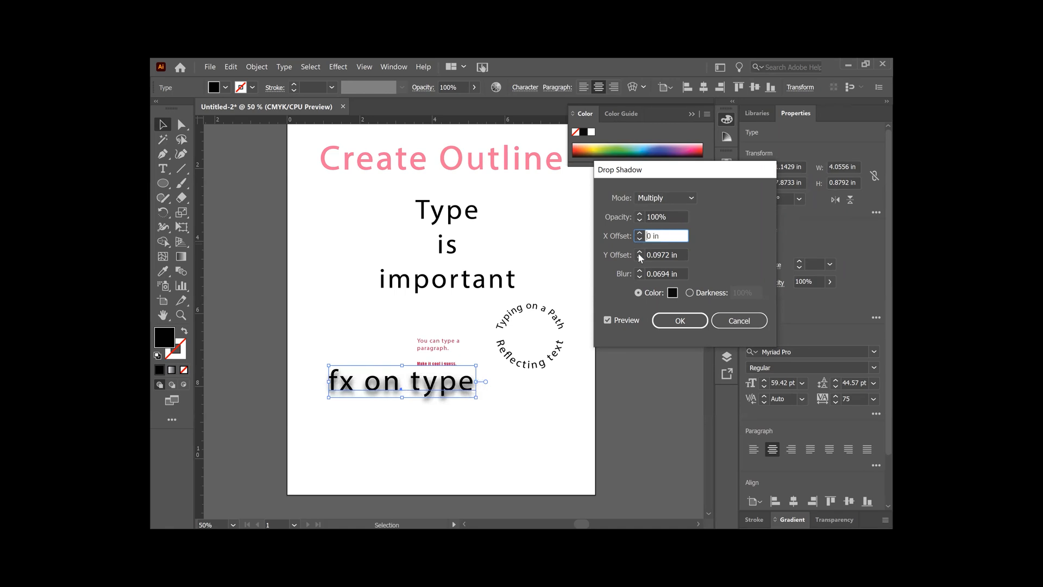
# - Set the drop shadow's Y offset to -0.25 in so the shadow falls above the text
pyautogui.click(638, 253)
pyautogui.click(638, 253)
pyautogui.click(640, 259)
pyautogui.click(640, 259)
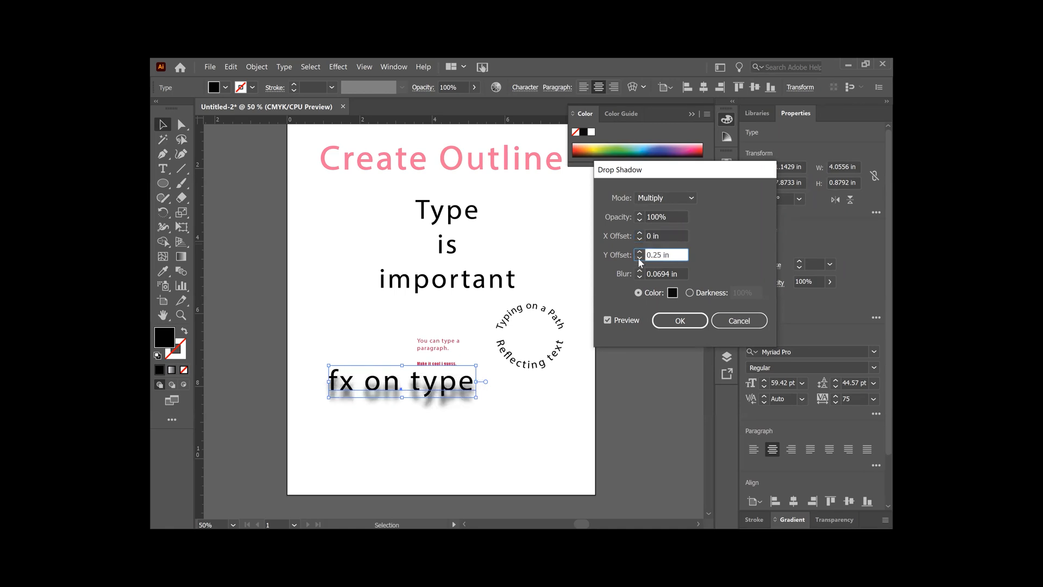
pyautogui.click(640, 259)
pyautogui.click(640, 258)
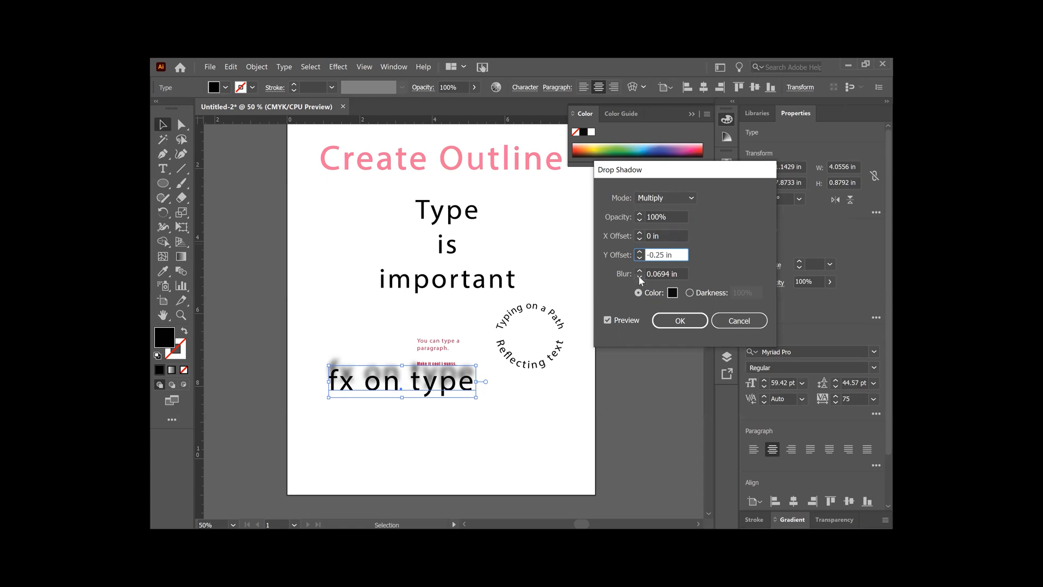
# - Try blur values of 0, 0.25 and 0.125 in for the drop shadow, then set the blur to 0.001 in
pyautogui.click(639, 276)
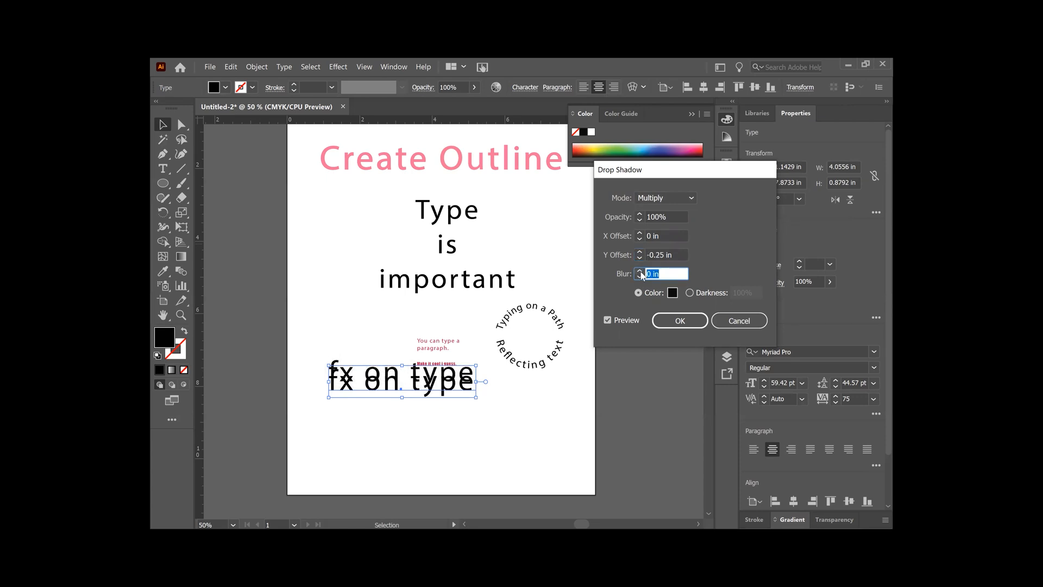
pyautogui.click(639, 271)
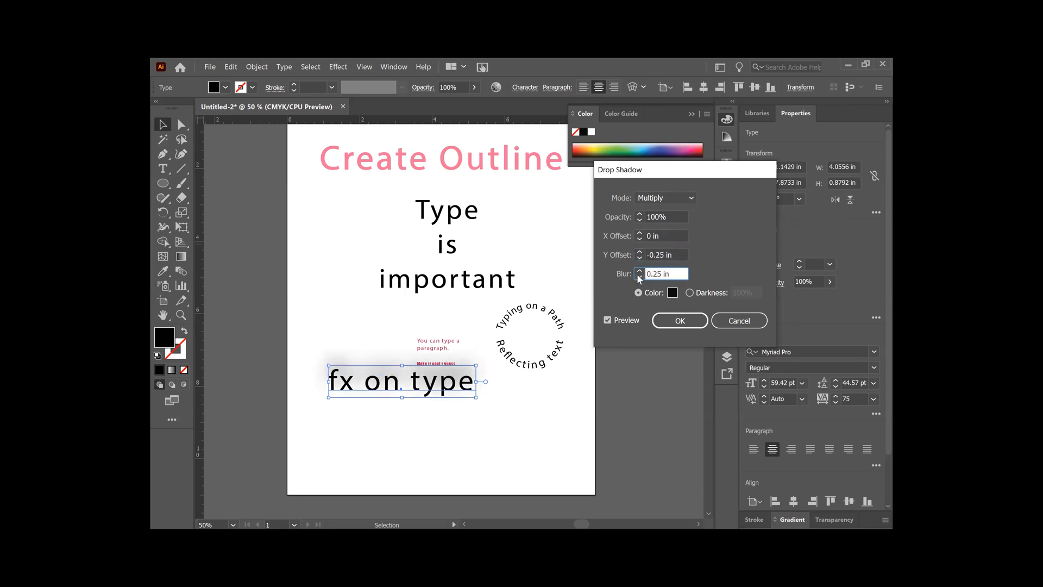
pyautogui.click(639, 277)
pyautogui.click(666, 275)
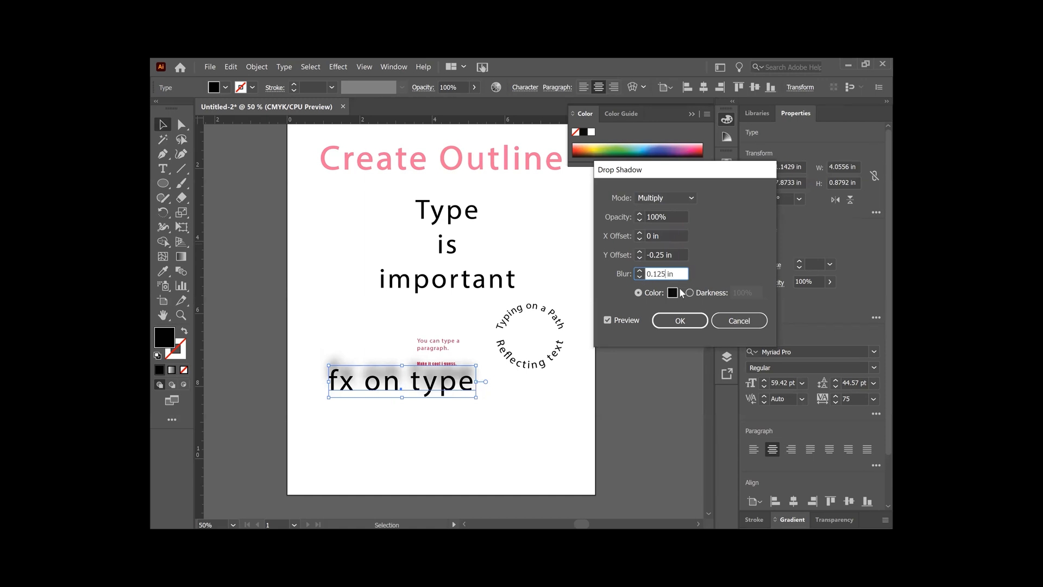
pyautogui.press('BackSpace')
pyautogui.press('BackSpace')
pyautogui.press('BackSpace')
pyautogui.write('001')
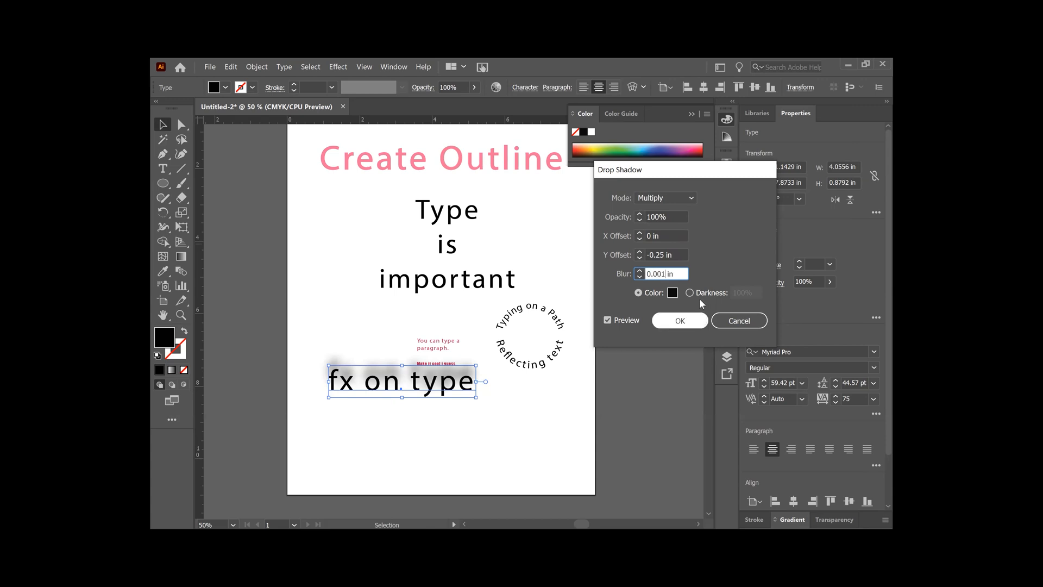
pyautogui.click(673, 255)
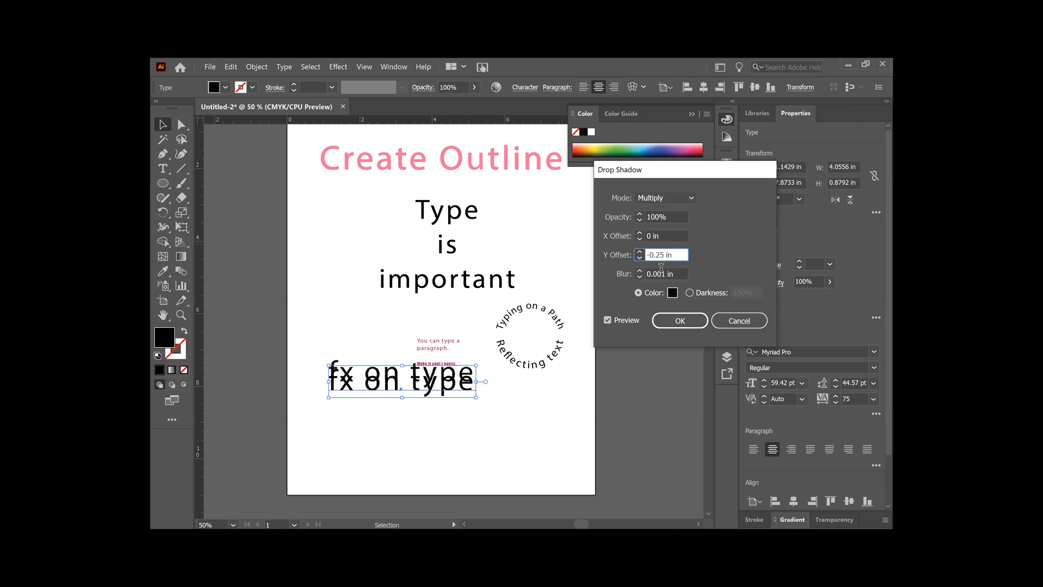
# - Apply the drop shadow with a blur of 0.001 in, then delete the effect from the "fx on type" text
pyautogui.click(662, 274)
pyautogui.press('BackSpace')
pyautogui.write('1')
pyautogui.press('Return')
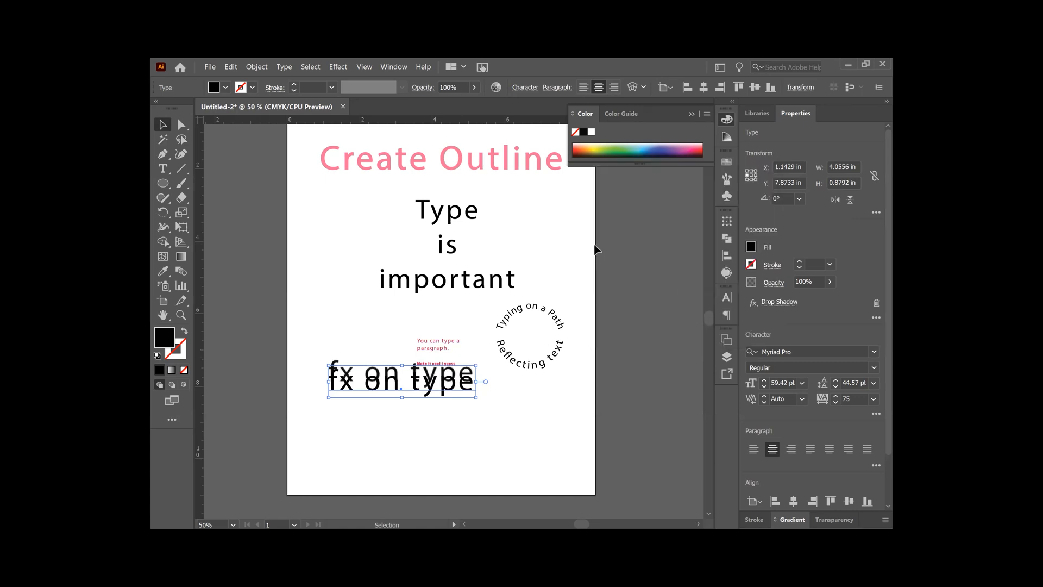
pyautogui.click(877, 304)
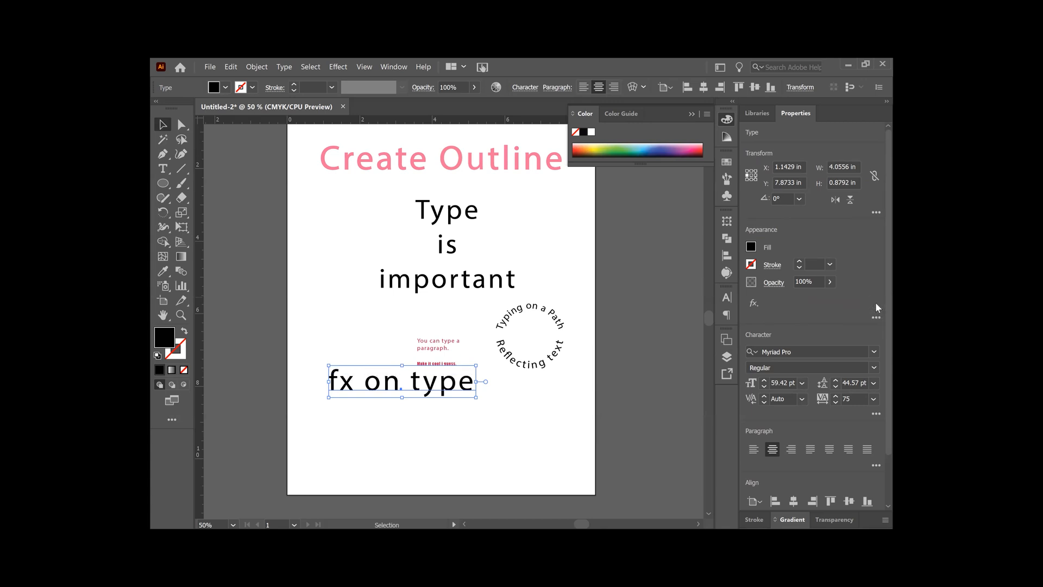
# - Apply a Free Distort effect raising both right corners so "fx on type" slants upward, then move the text about 0.26 in right and 0.11 in up
pyautogui.click(754, 302)
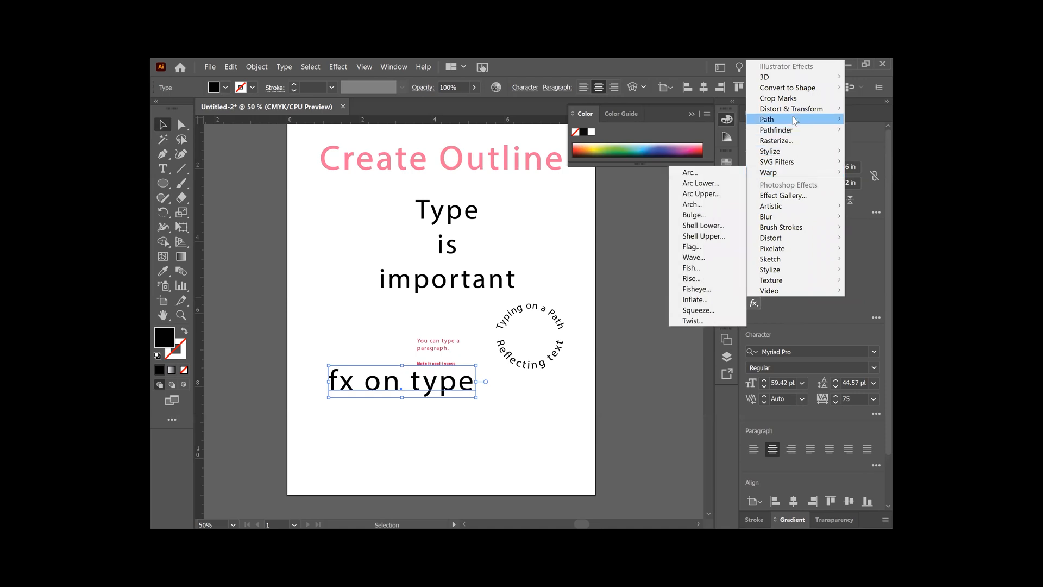
pyautogui.moveTo(796, 111)
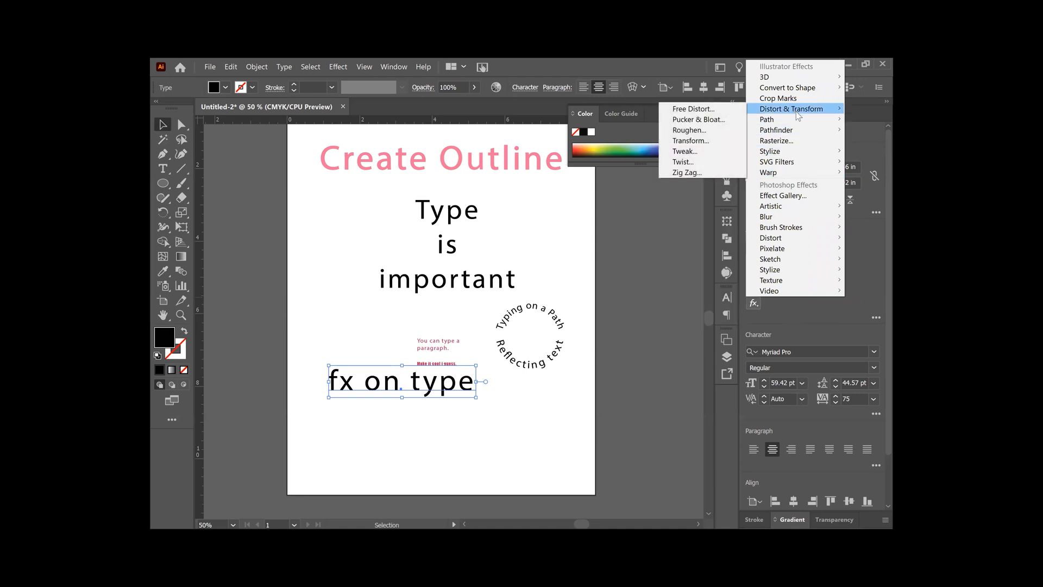
pyautogui.click(712, 110)
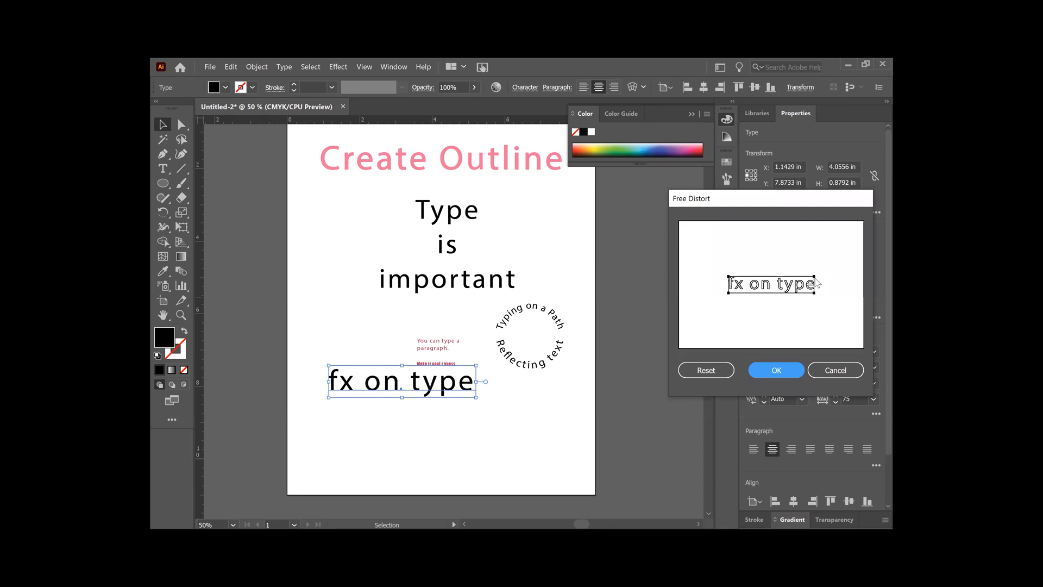
pyautogui.moveTo(815, 279); pyautogui.dragTo(832, 259)
pyautogui.moveTo(729, 276)
pyautogui.mouseDown()
pyautogui.moveTo(743, 263)
pyautogui.moveTo(729, 276)
pyautogui.mouseUp()
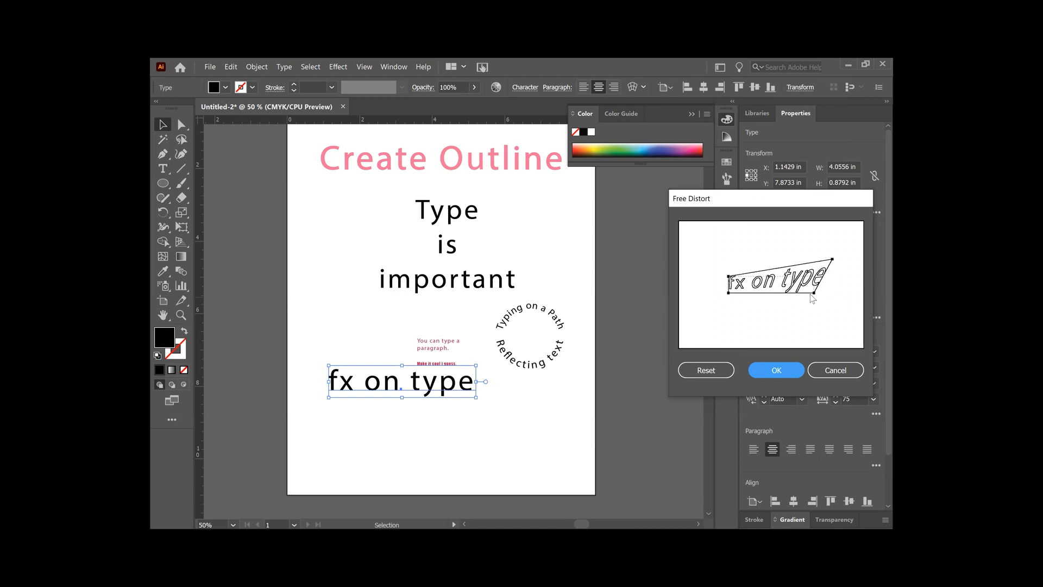
pyautogui.moveTo(833, 260); pyautogui.dragTo(816, 232)
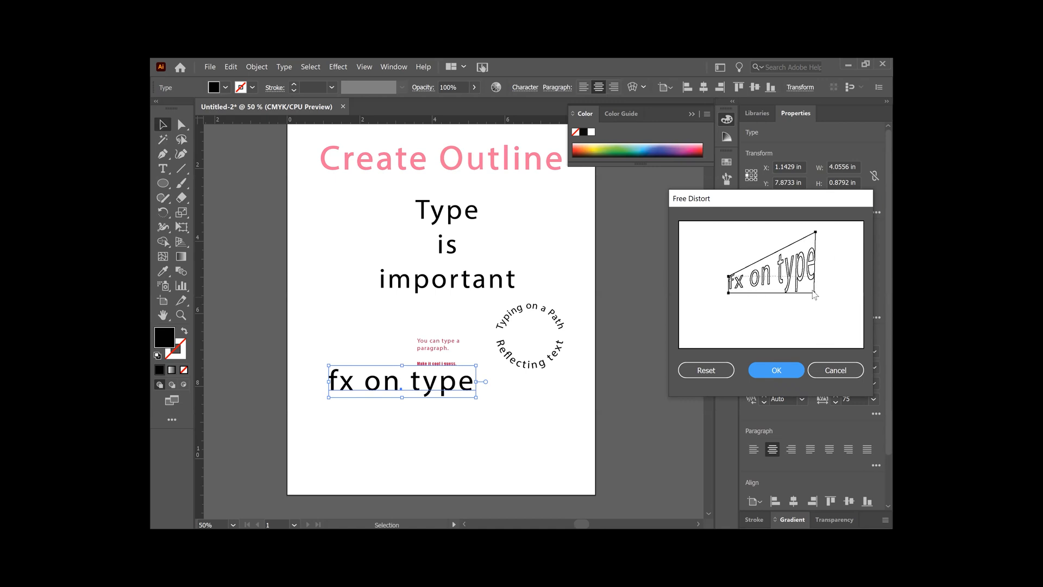
pyautogui.moveTo(815, 297); pyautogui.dragTo(818, 253)
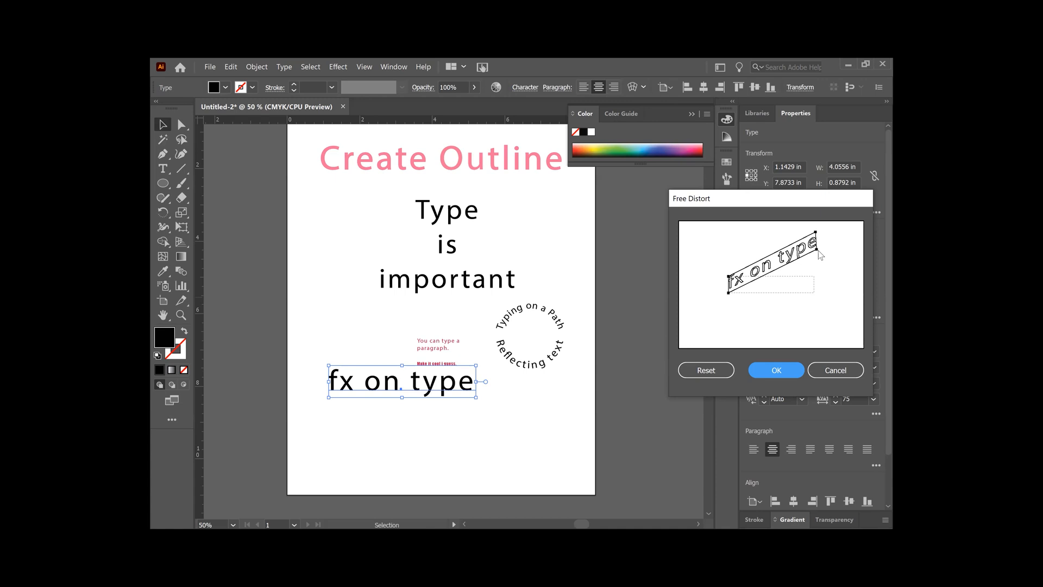
pyautogui.click(774, 371)
pyautogui.moveTo(372, 383); pyautogui.dragTo(405, 387)
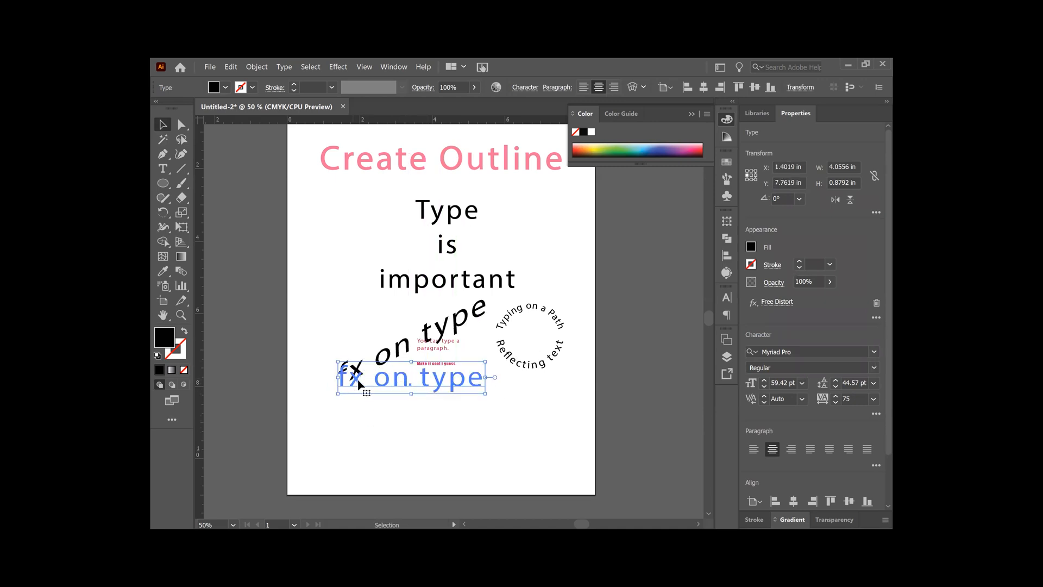
# - Inspect the distorted text in Outline view, then return to the normal preview
pyautogui.click(364, 66)
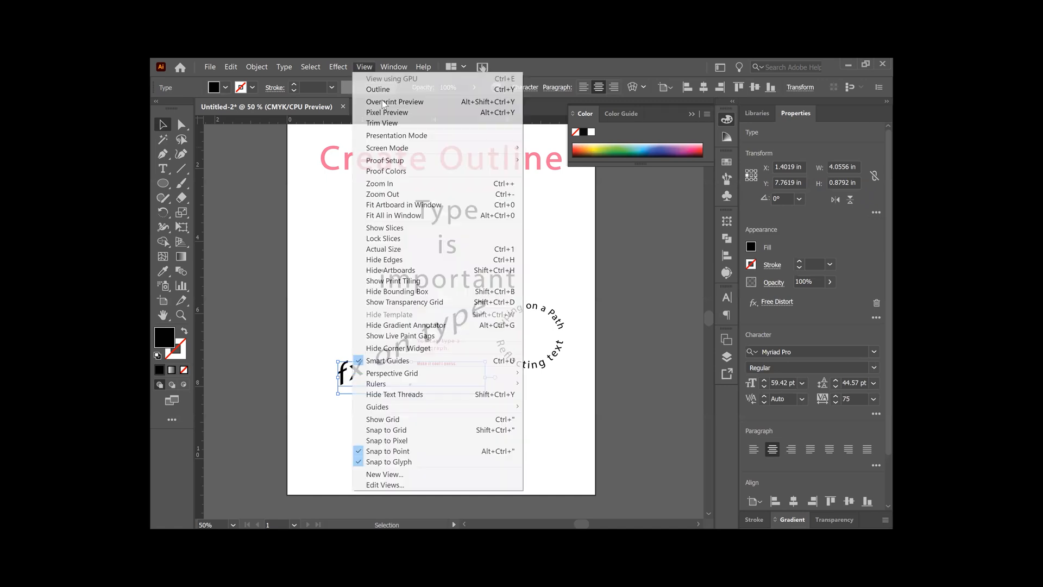
pyautogui.click(393, 91)
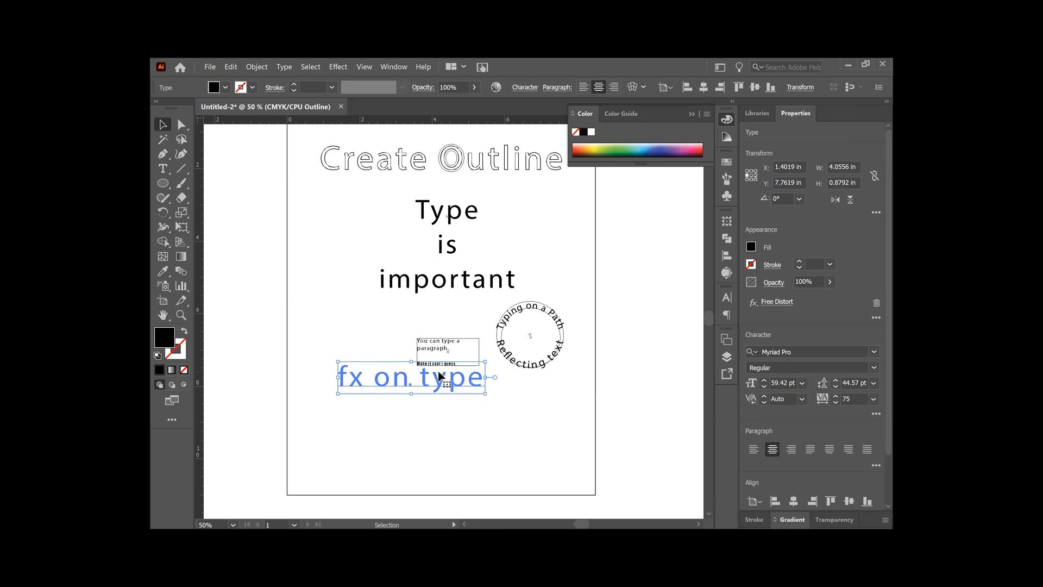
pyautogui.click(364, 66)
pyautogui.click(402, 87)
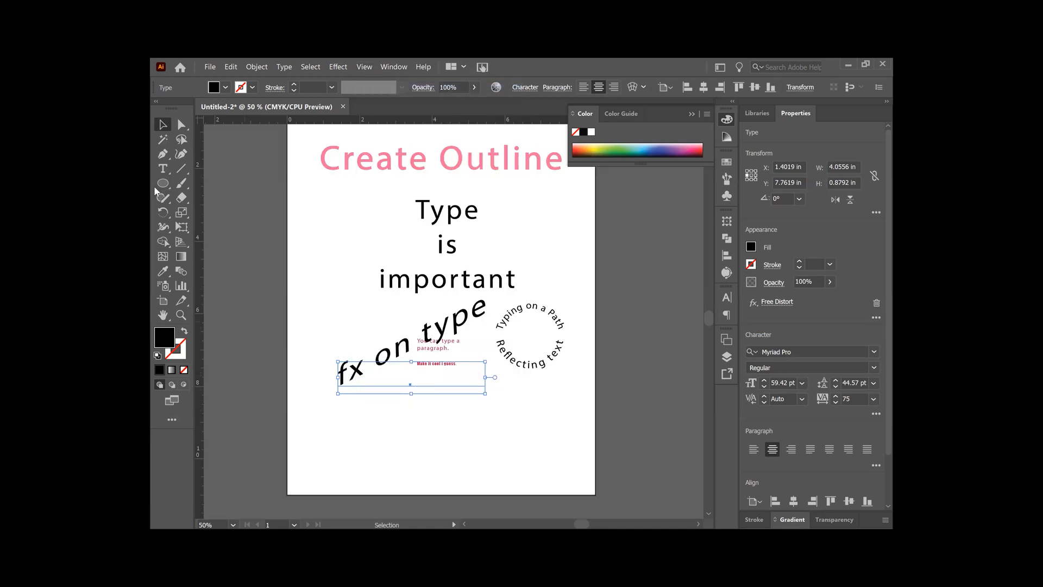
# - Replace the lowercase "o" in the distorted text with a capital so it reads "fx On type"
pyautogui.click(163, 168)
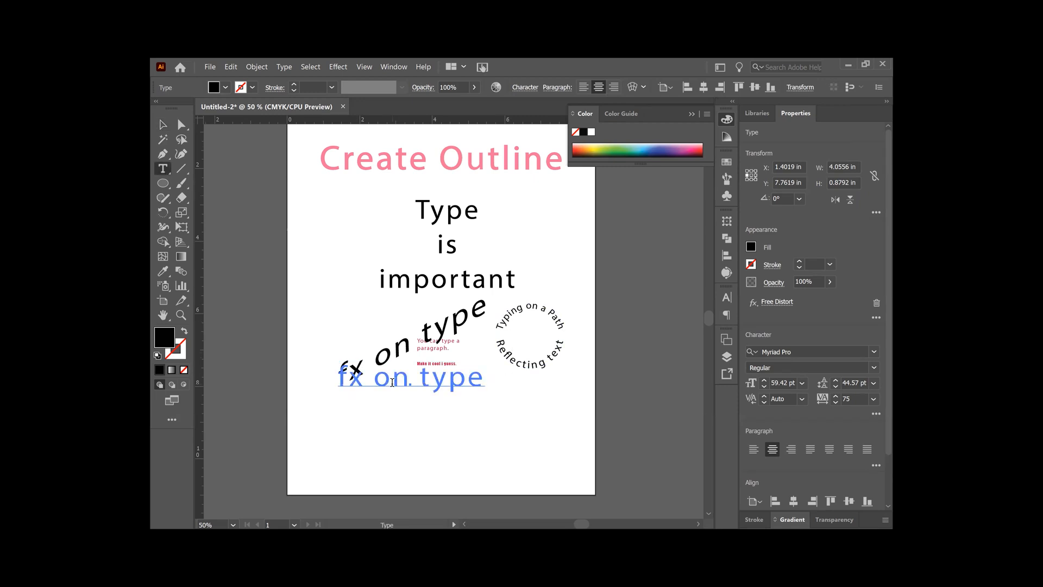
pyautogui.click(392, 383)
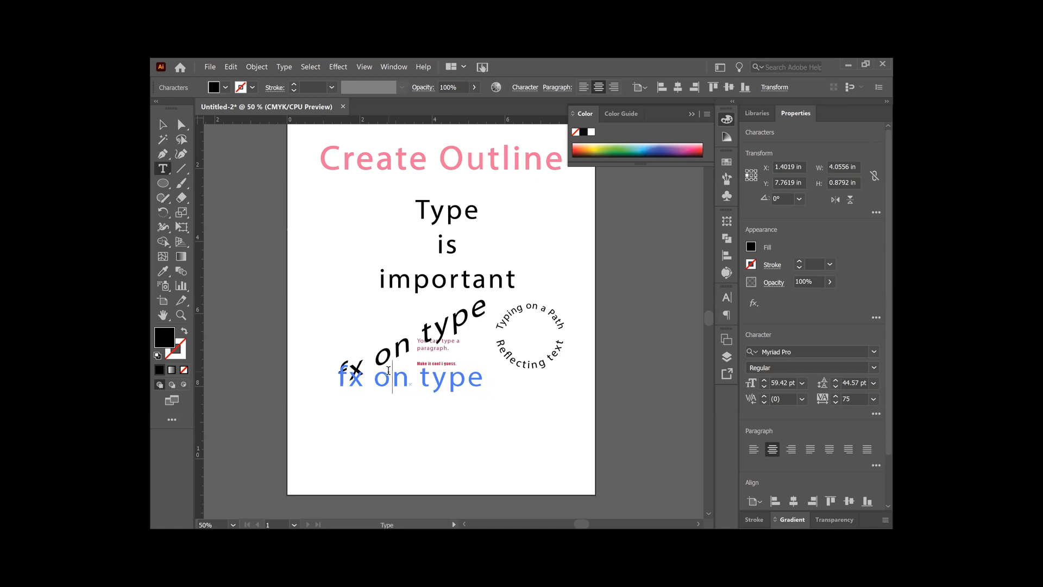
pyautogui.press('BackSpace')
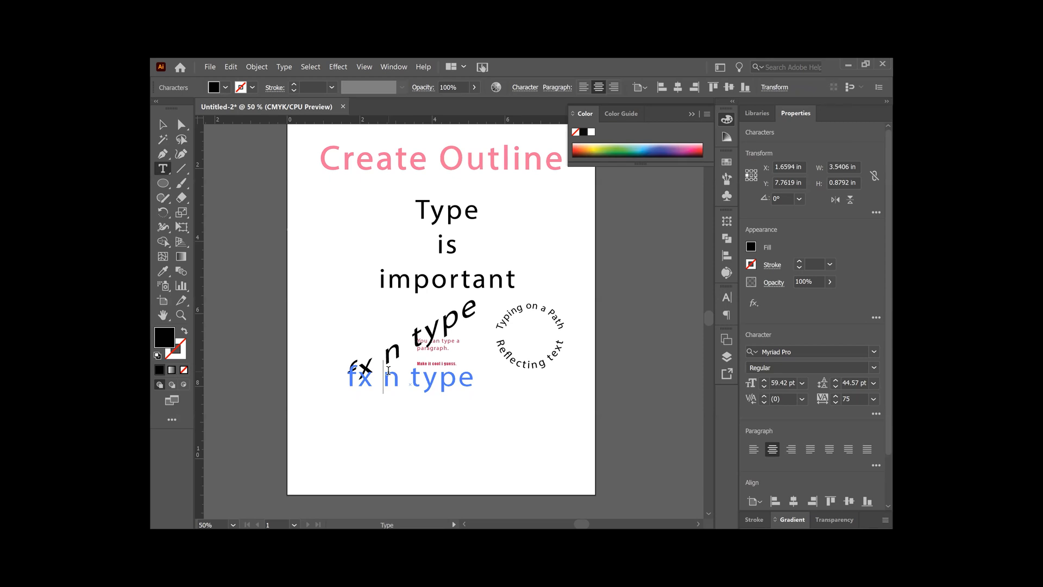
pyautogui.write('O')
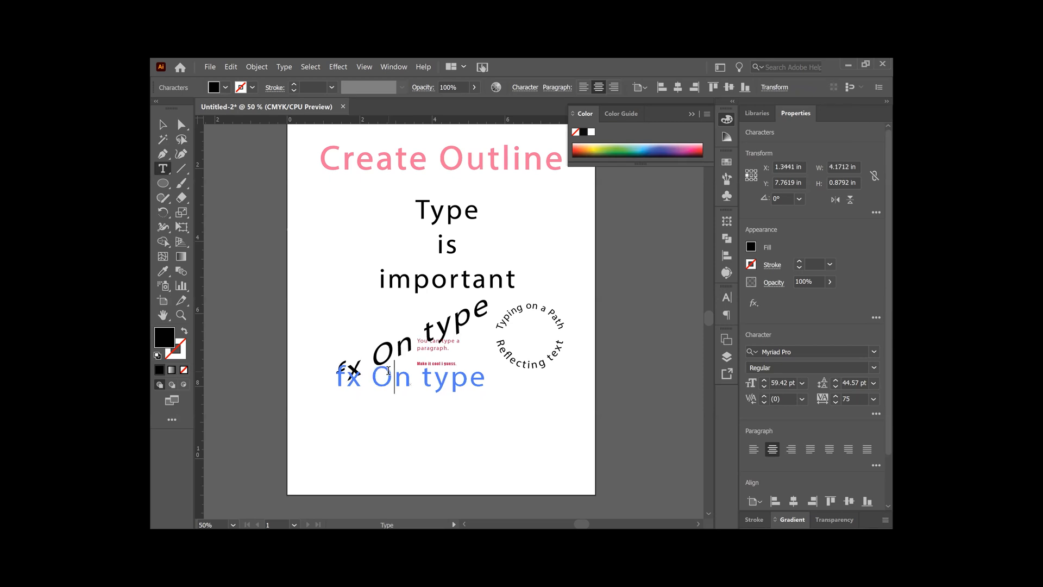